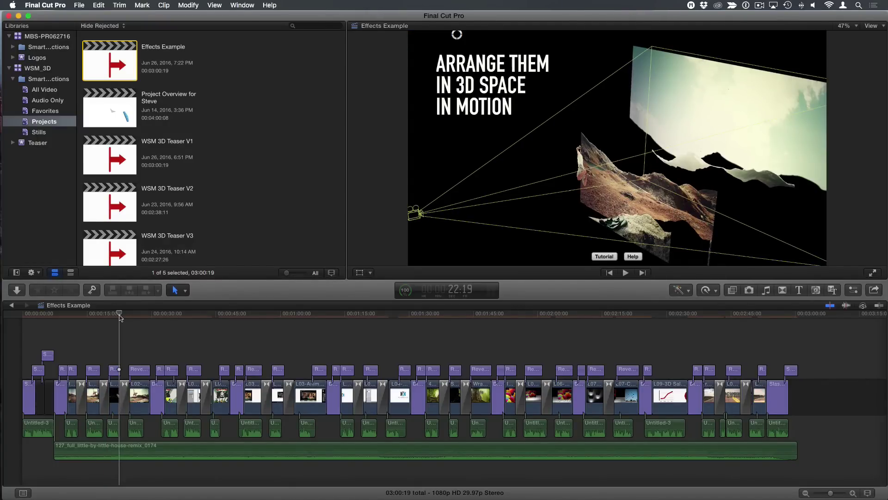
Scrub the Effects Example timeline to the web page clip showing the red missing-effect warning
left_click_drag(119, 317, 305, 322)
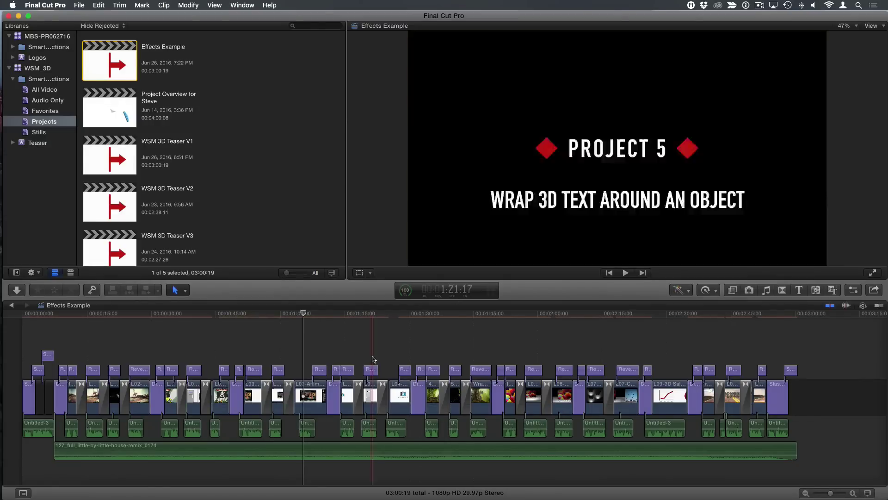
Select the L03-Animated Web Page clip, zoom the timeline to it, and reveal its source in the Teaser event
left_click(304, 395)
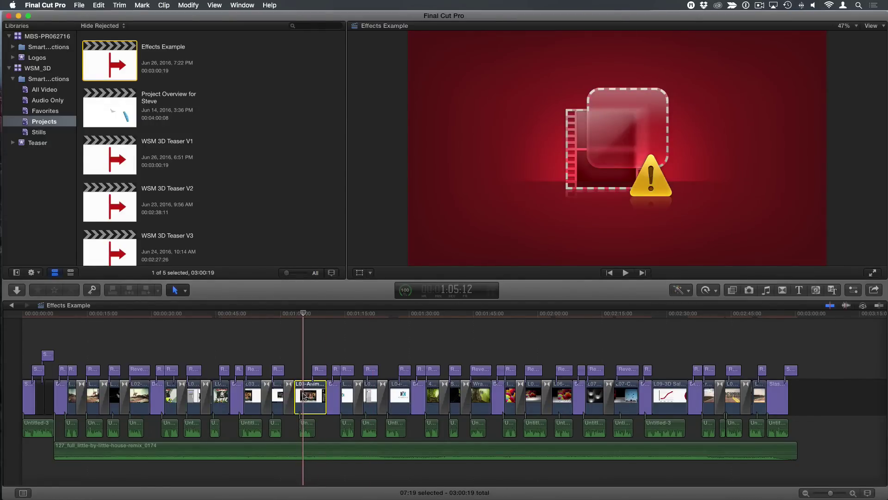
key("super+equal")
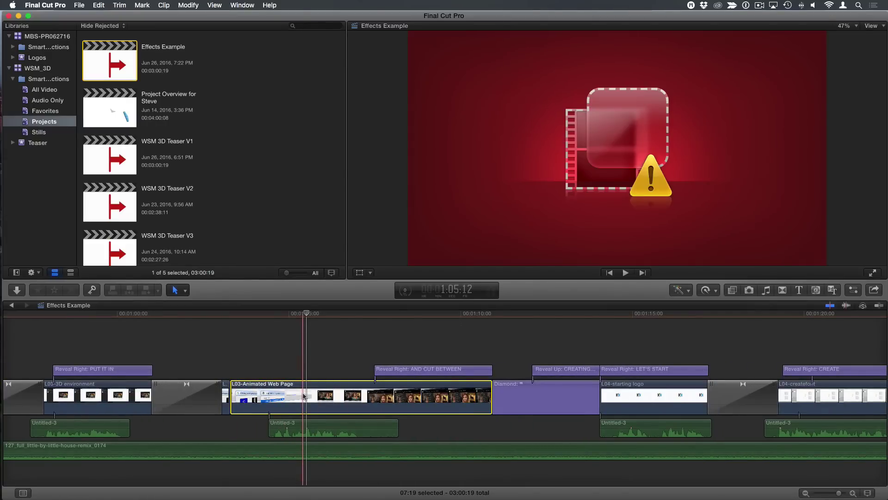
key("shift+f")
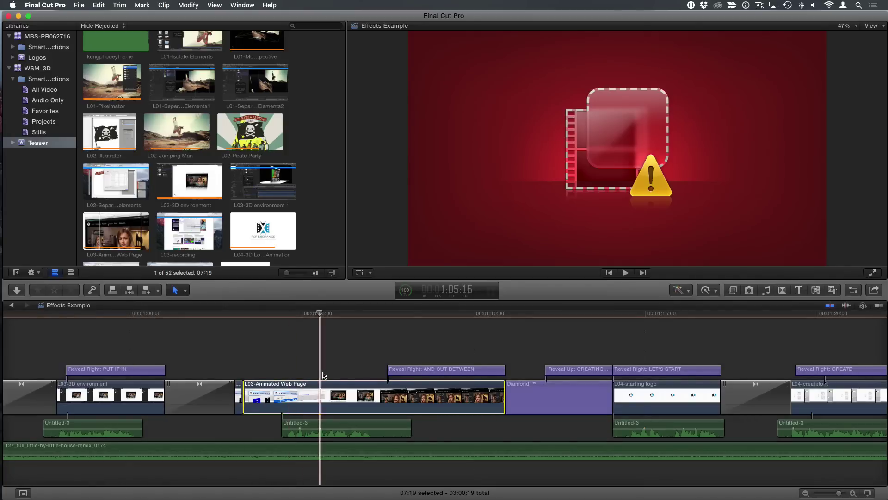
scroll(316, 344, "right", 1)
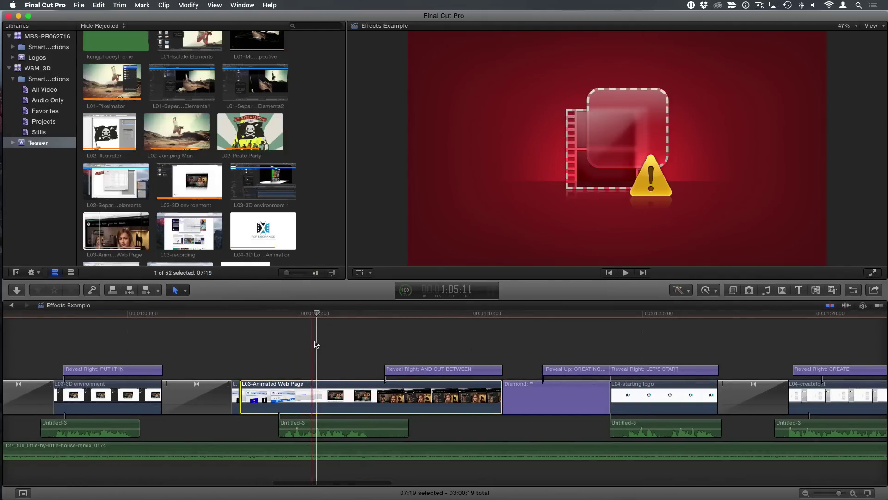
Show the clip's Gradient Blur effect in the Inspector, toggle it off and back on, then deselect the clip
left_click(852, 290)
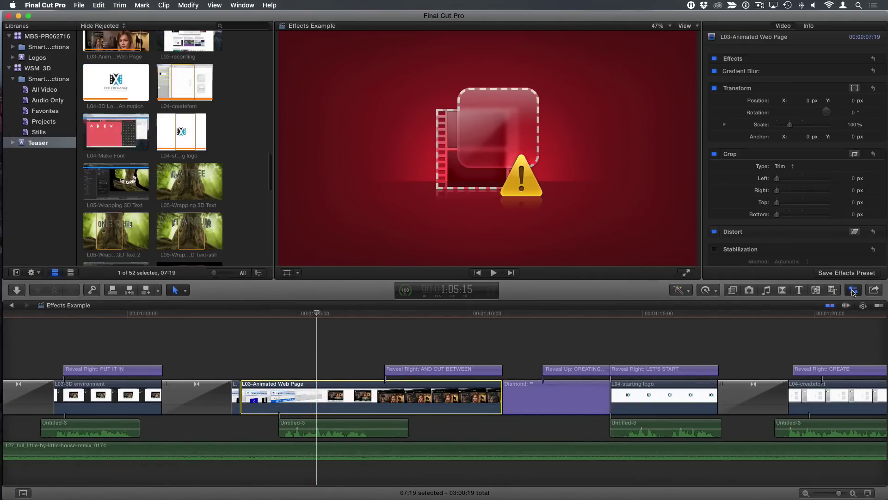
left_click(715, 72)
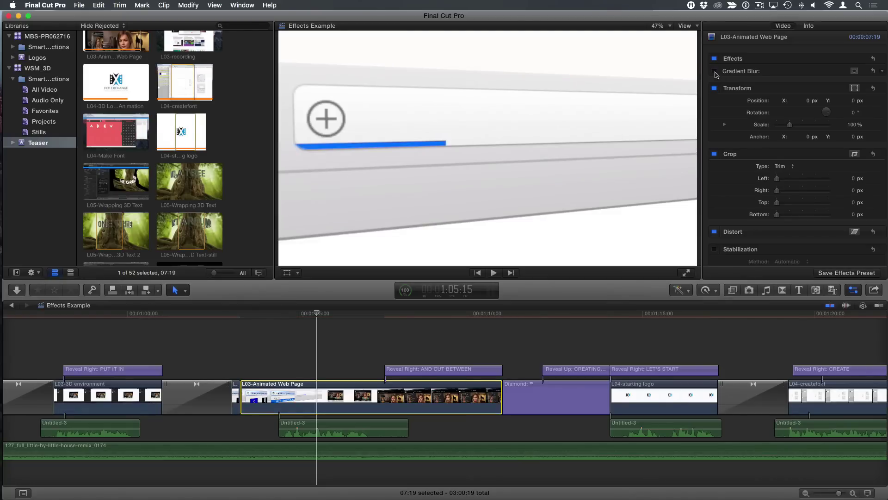
left_click(714, 72)
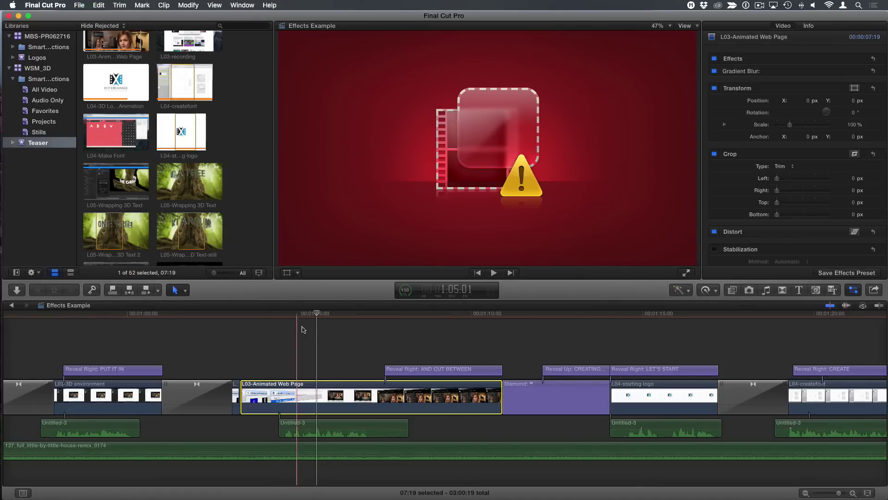
left_click(308, 329)
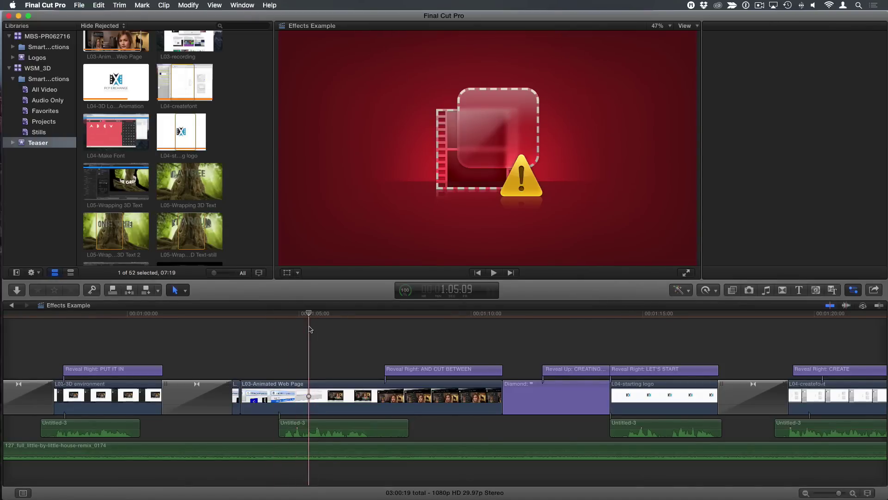
Export the Effects Example project with File > Export XML as Effects Example on the Desktop
left_click(79, 4)
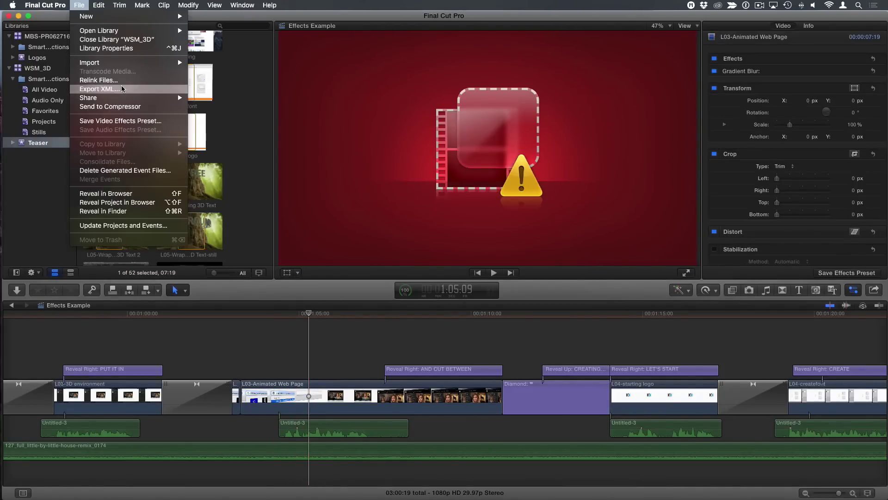
left_click(100, 88)
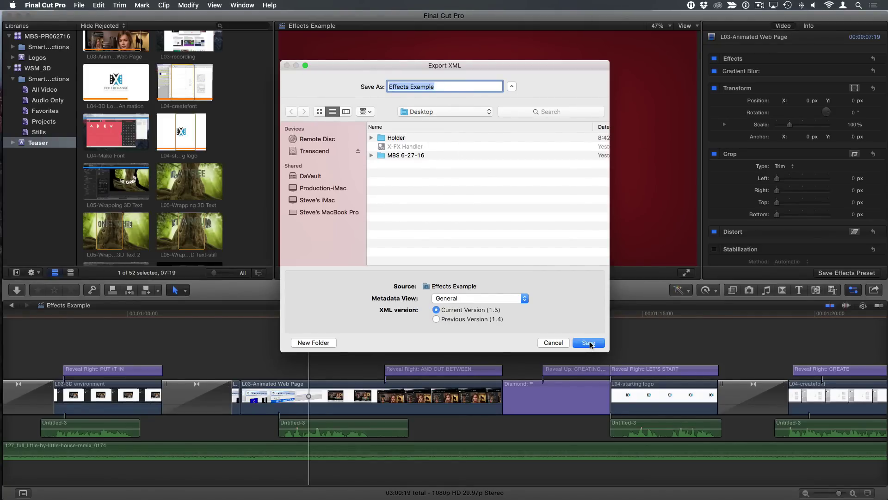
left_click(550, 345)
left_click(293, 318)
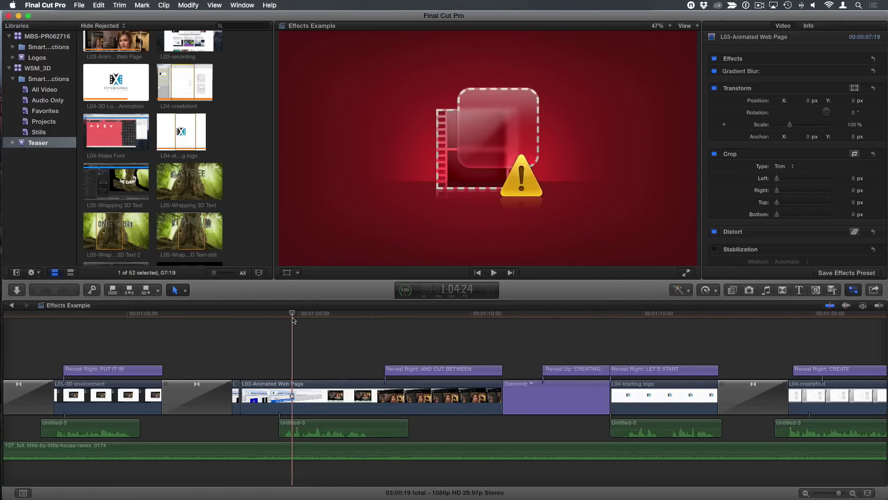
left_click(81, 5)
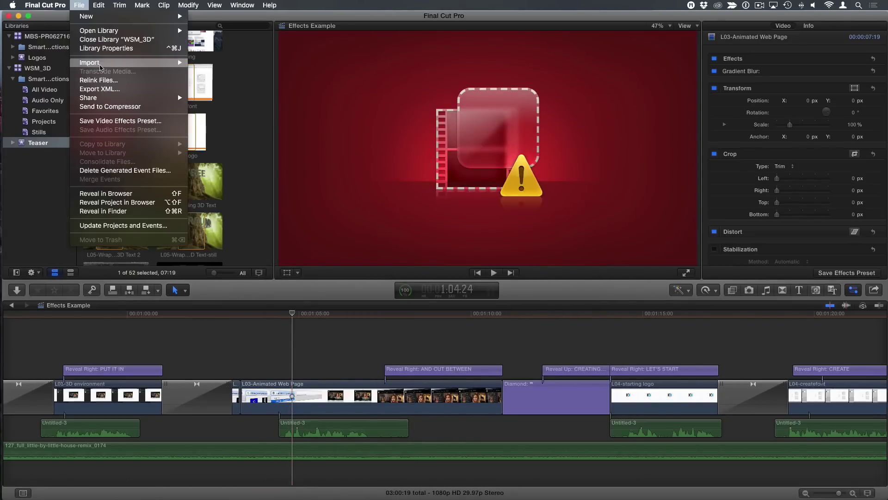
left_click(106, 89)
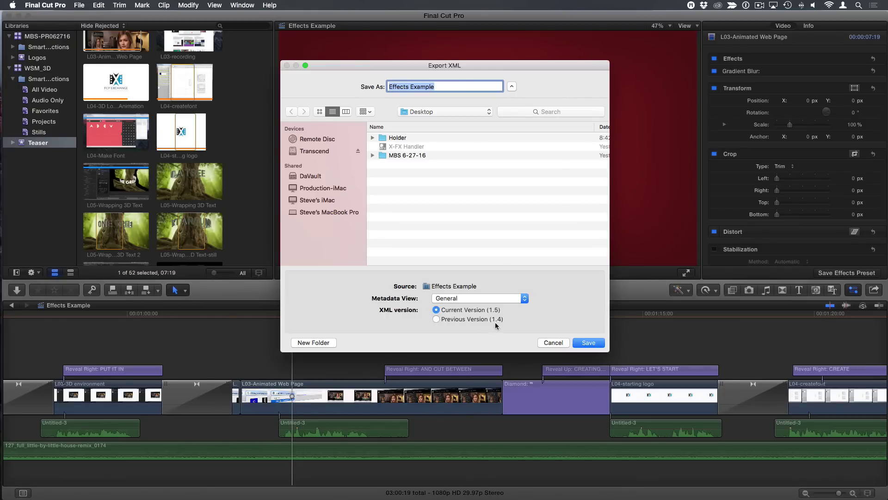
left_click(589, 343)
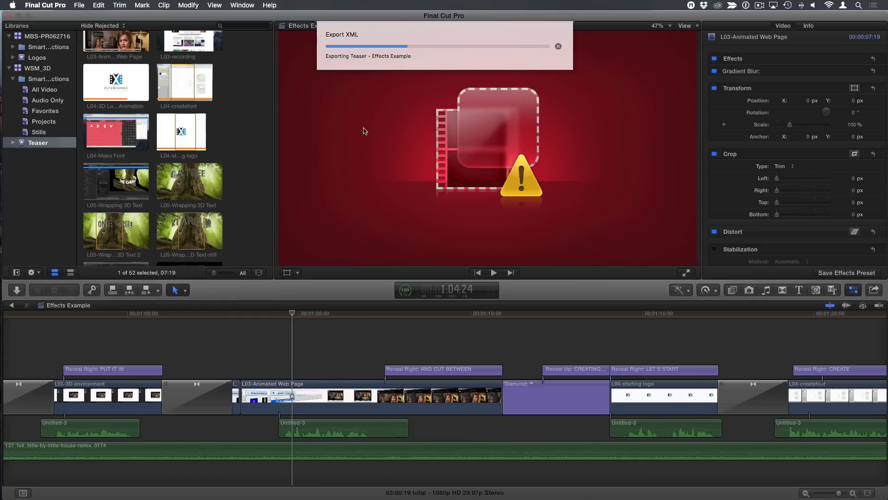
Launch X-FX Handler from its desktop icon and move its empty effects-list window into place
key("super+Tab")
key("super+Tab")
key("super+Tab")
key("super+Tab")
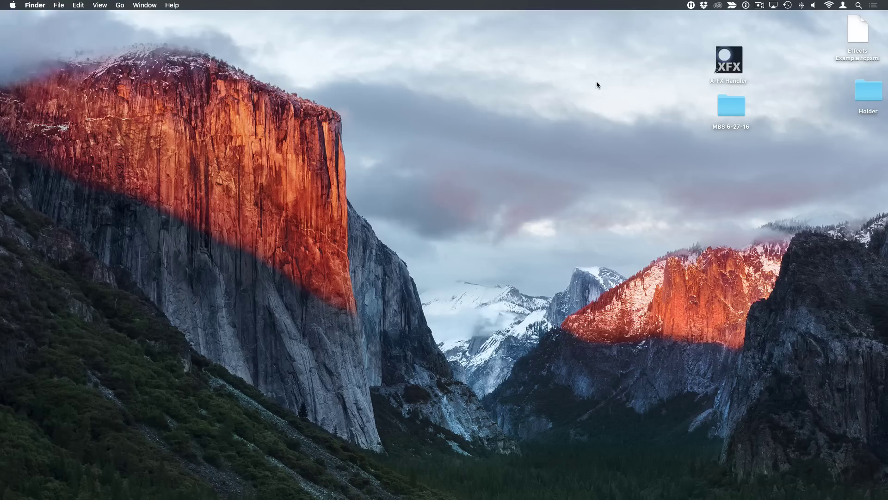
double_click(729, 63)
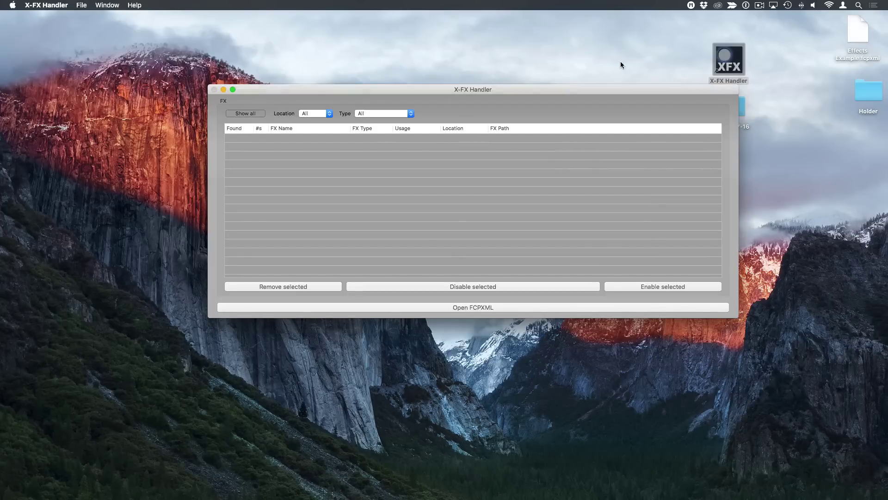
key("super+Tab")
key("super+Tab")
key("super+Tab")
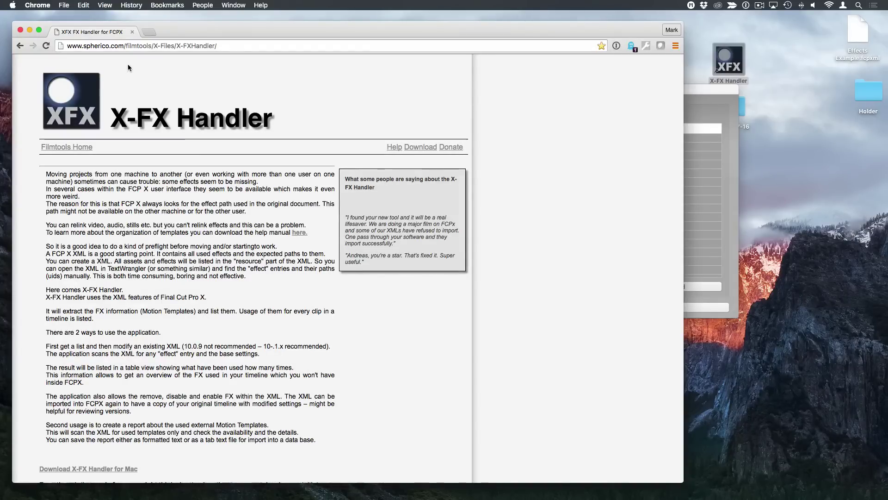
key("super+Tab")
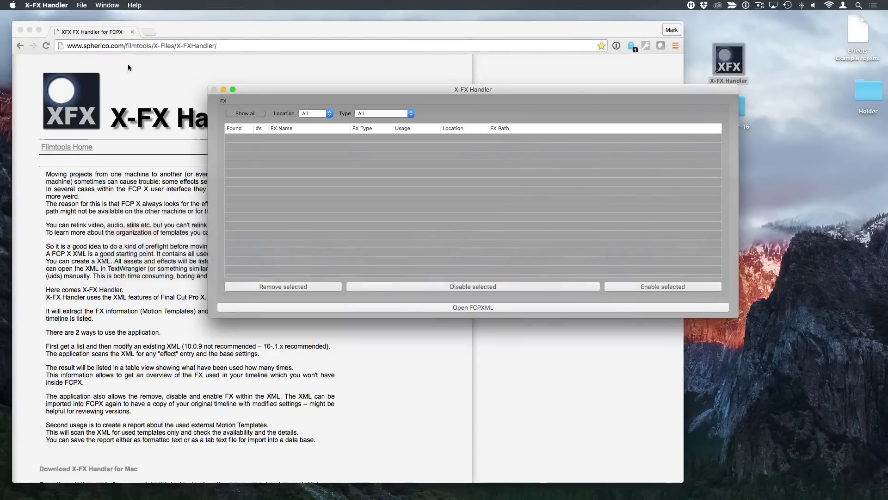
key("super+alt+h")
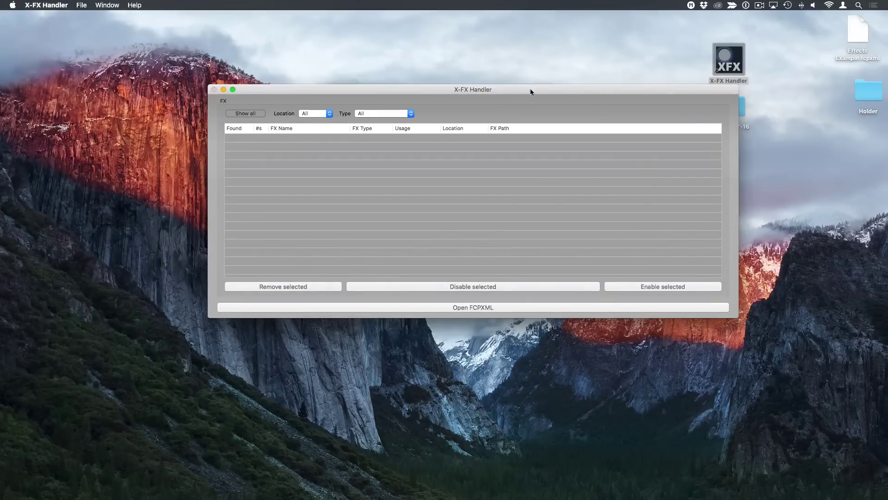
left_click_drag(531, 91, 471, 85)
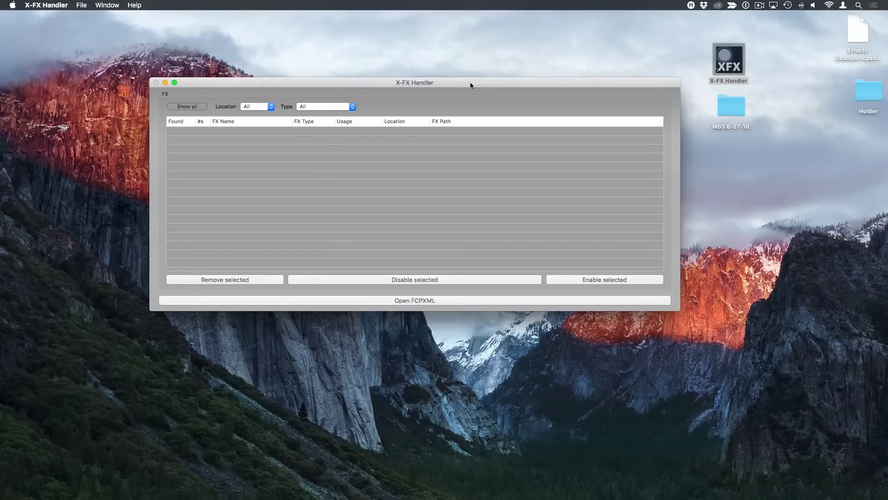
left_click(445, 302)
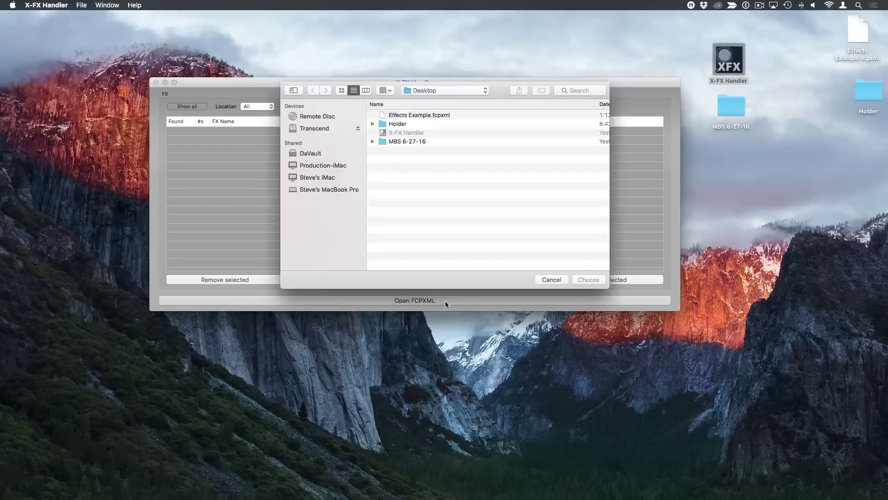
Load Effects Example.fcpxml from the Desktop, listing 12 effects with Gradient Blur not found
left_click(444, 118)
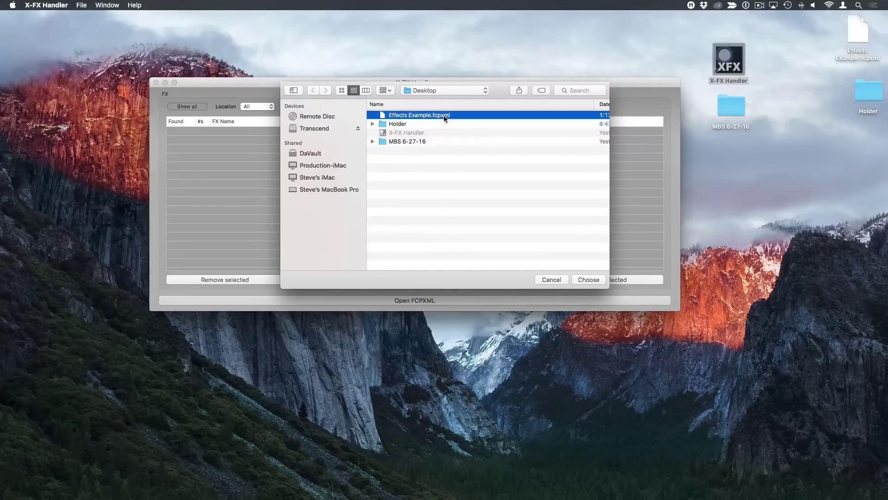
left_click(588, 279)
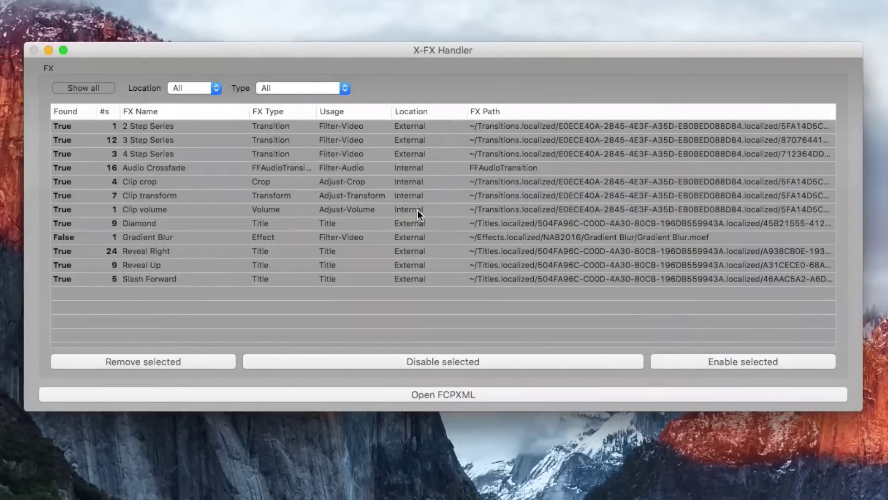
Filter the effects list to External location and select the missing Gradient Blur row
left_click(290, 91)
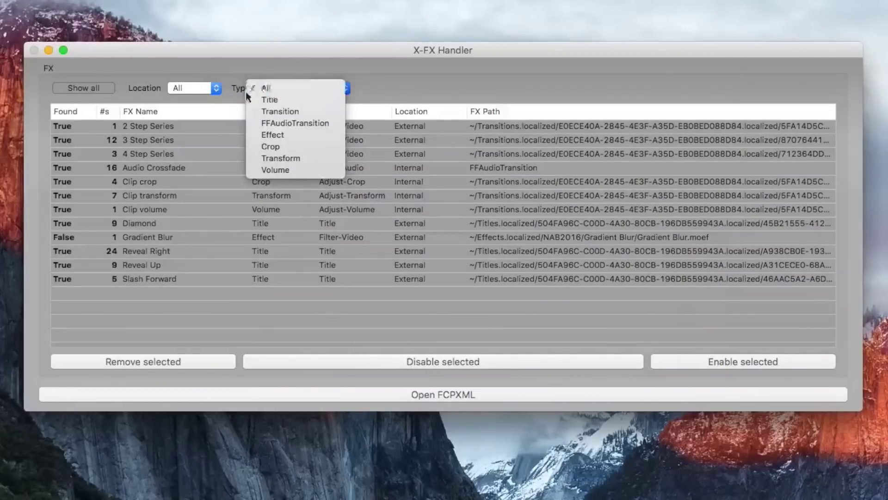
left_click(199, 92)
left_click(199, 88)
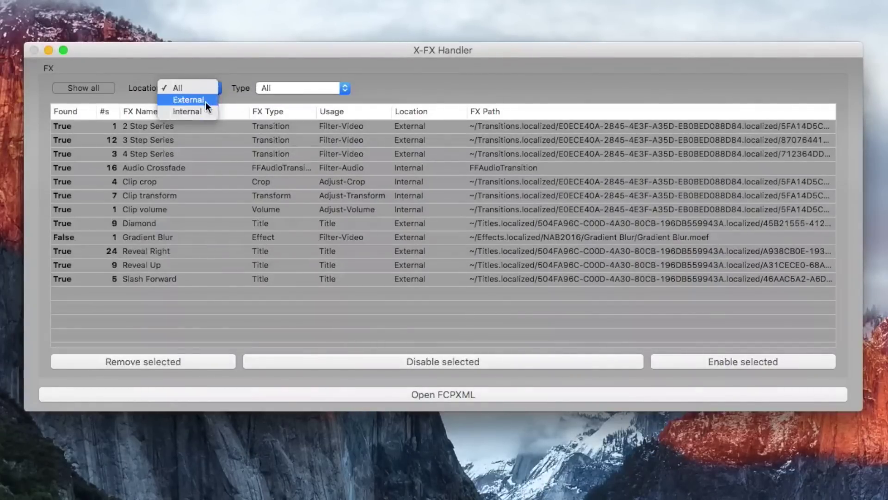
left_click(205, 100)
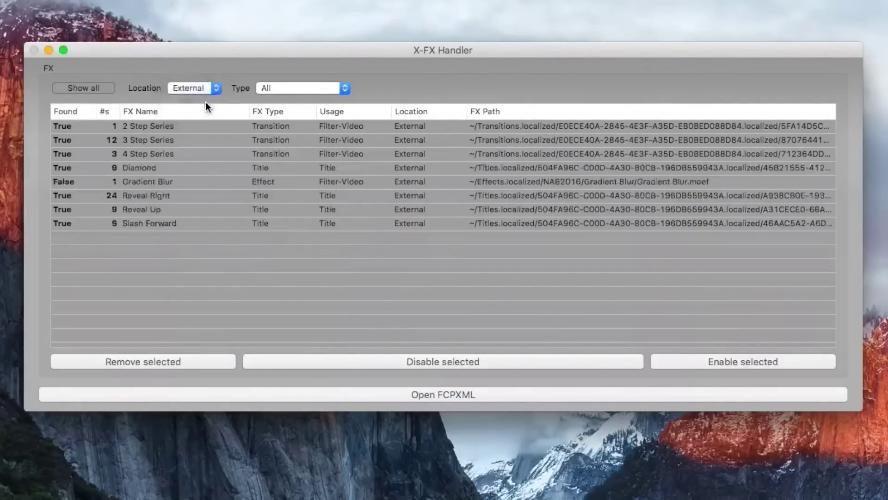
left_click(154, 181)
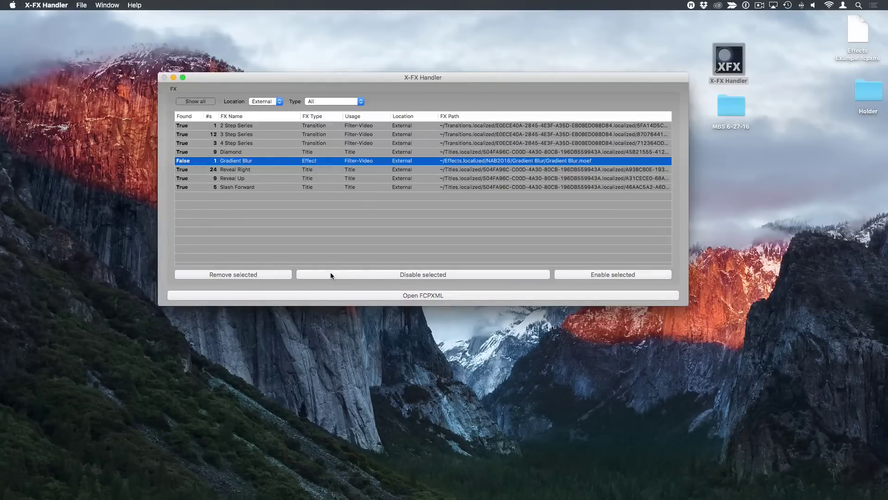
mouse_move(381, 79)
left_mouse_down()
mouse_move(367, 78)
mouse_move(368, 92)
left_mouse_up()
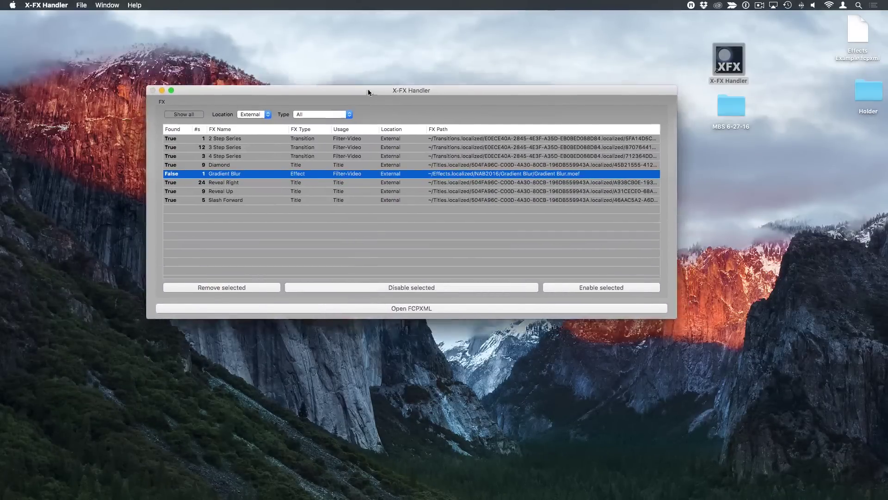
Check which clips use Gradient Blur, then remove it, leaving 7 external effects
double_click(252, 175)
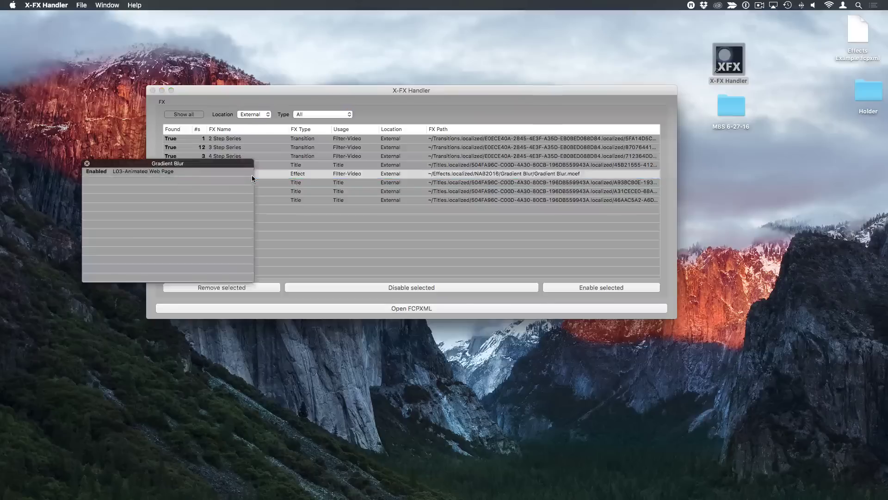
left_click(87, 164)
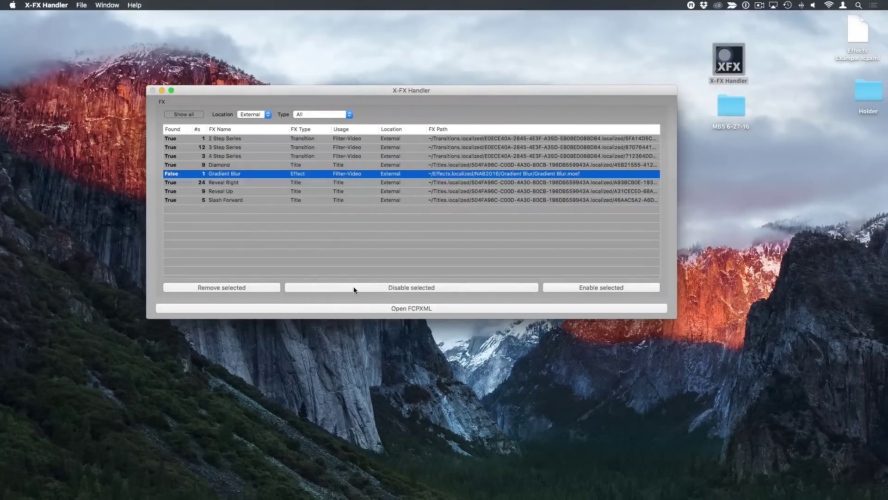
left_click(264, 289)
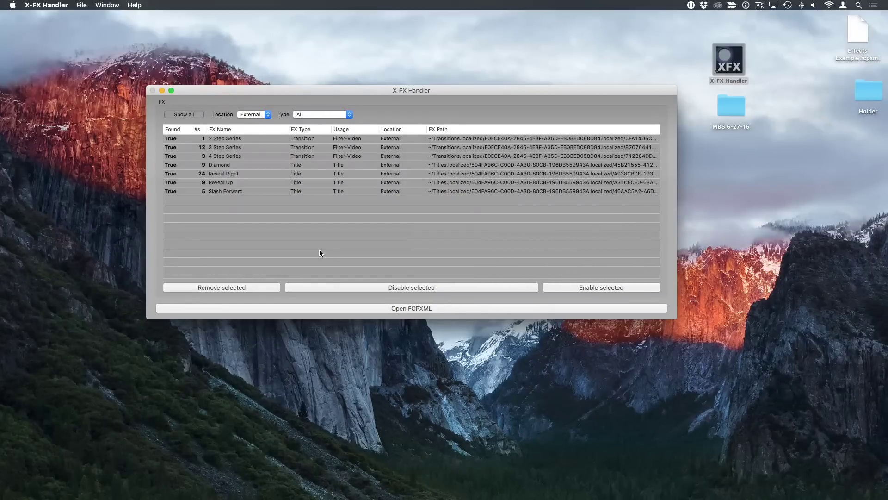
key("super+Tab")
Import the edited Effects Example.fcpxml via File > Import > XML as a new Teaser 2 event, dismissing warnings
left_click(321, 253)
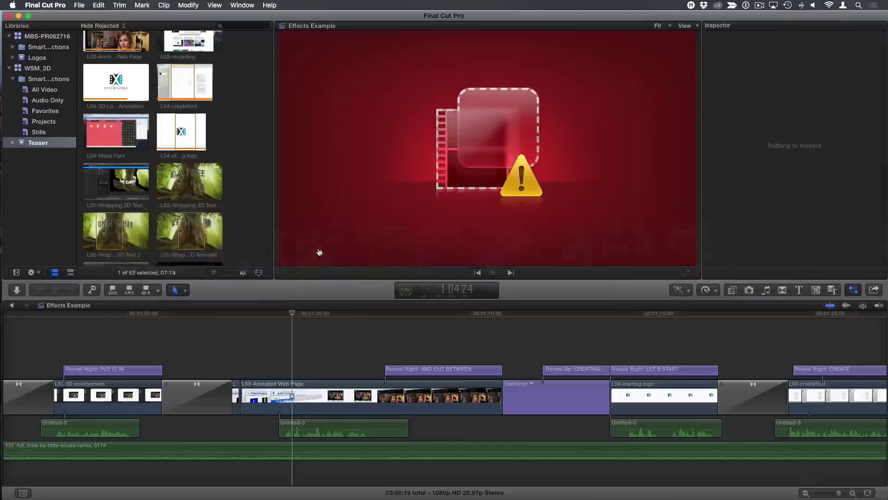
left_click(78, 6)
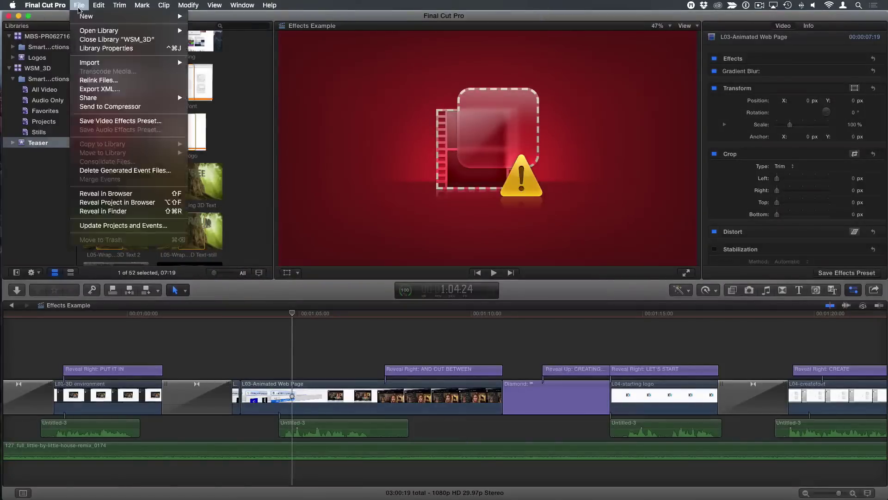
mouse_move(106, 96)
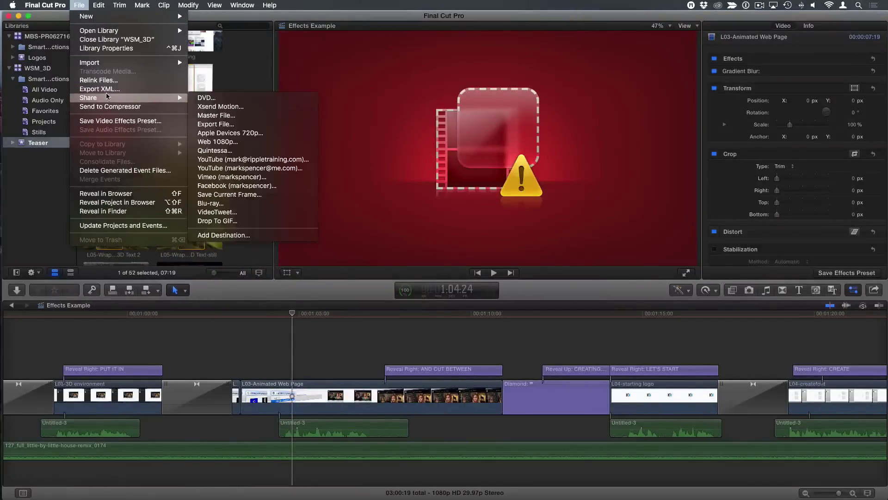
mouse_move(106, 62)
left_click(214, 80)
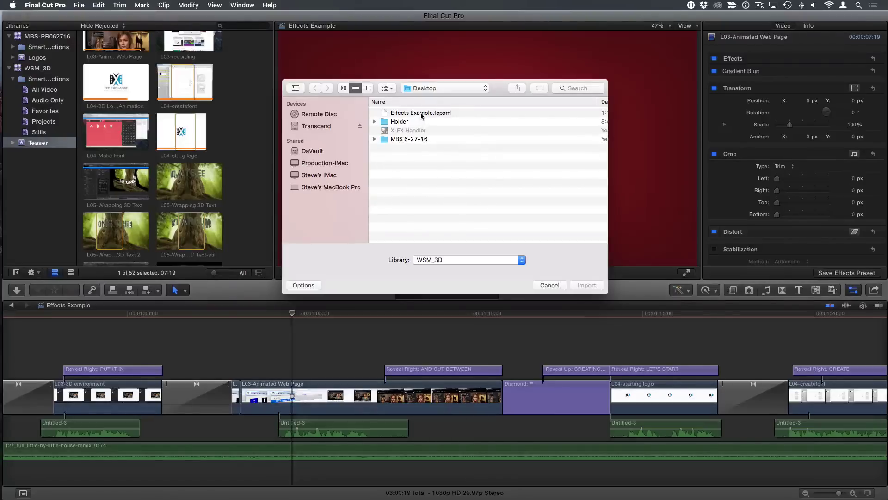
left_click(422, 115)
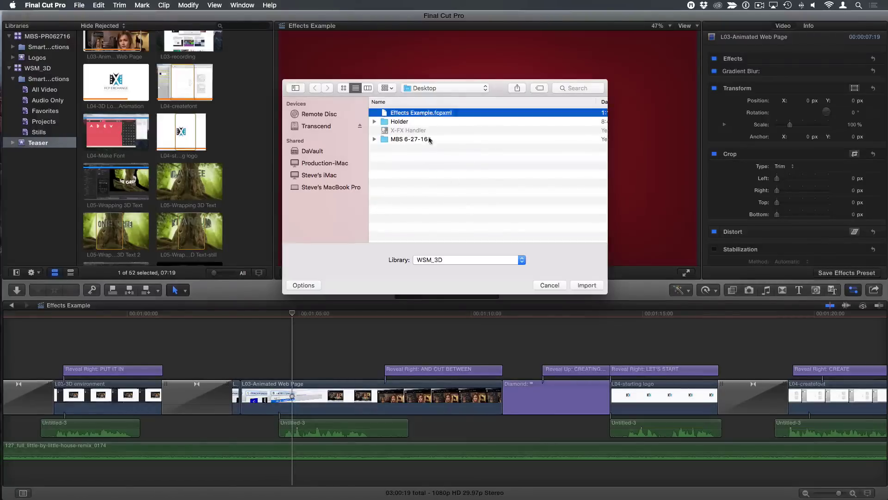
left_click(588, 286)
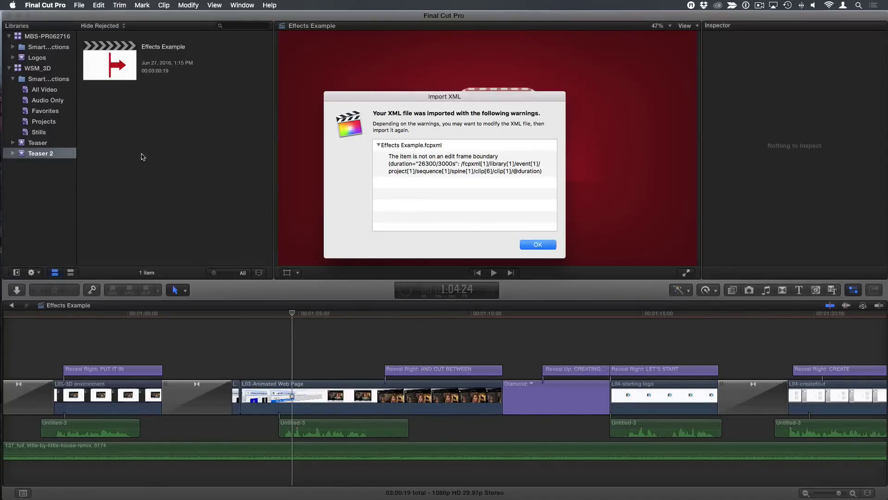
left_click_drag(389, 102, 364, 81)
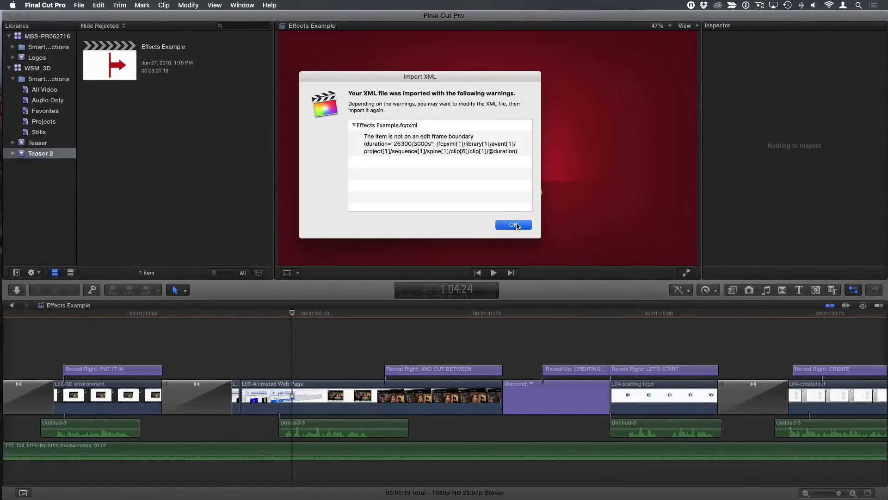
left_click(514, 225)
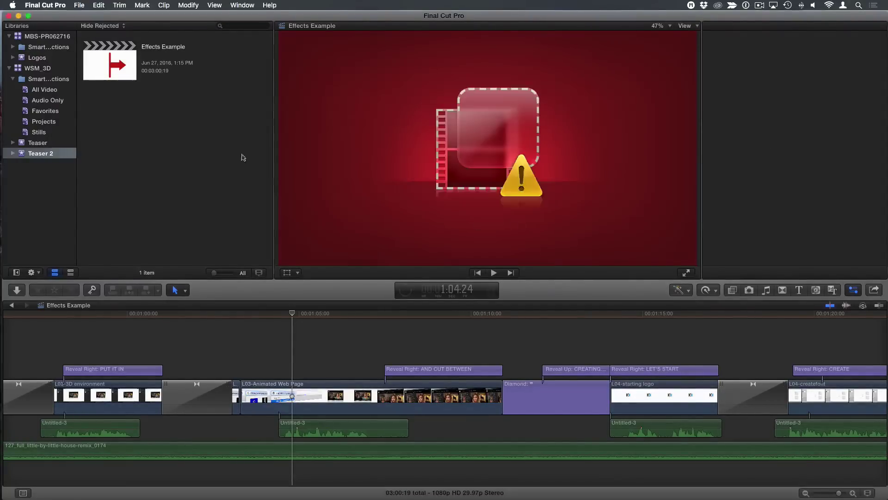
Open the Teaser 2 event's Effects Example project and inspect the L03-Animated Web Page clip
key("super+4")
left_click(42, 157)
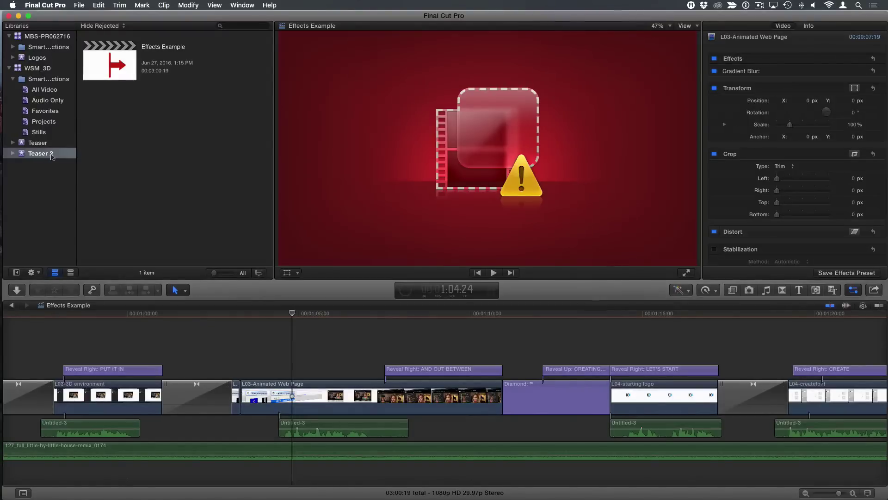
double_click(118, 68)
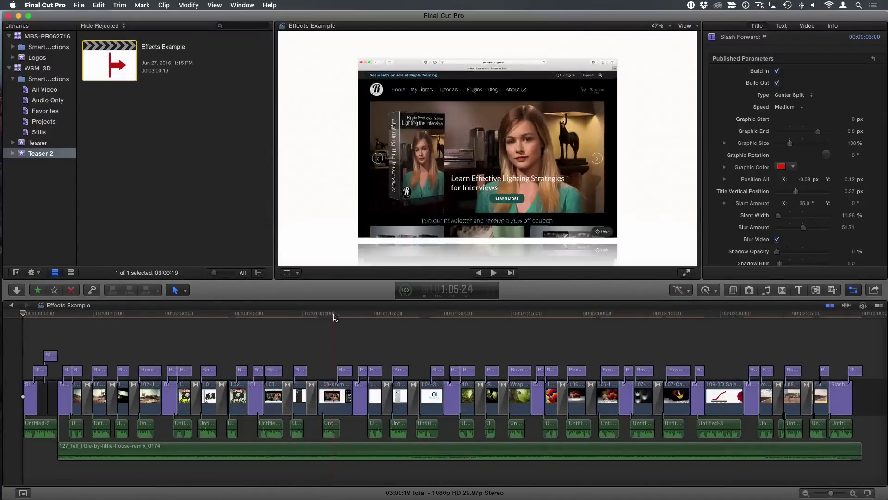
left_click(330, 320)
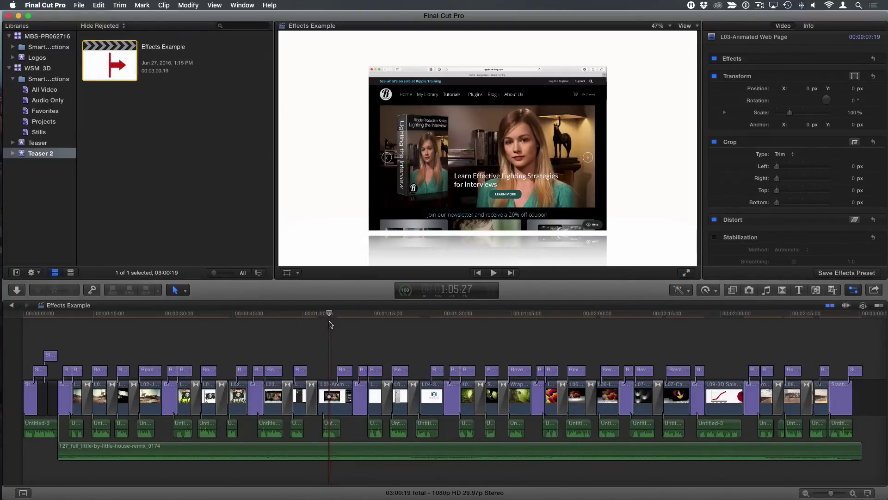
Switch to Finder, hide Final Cut Pro, and open a new Finder window
key("super+Tab")
key("super+Tab")
key("super+Tab")
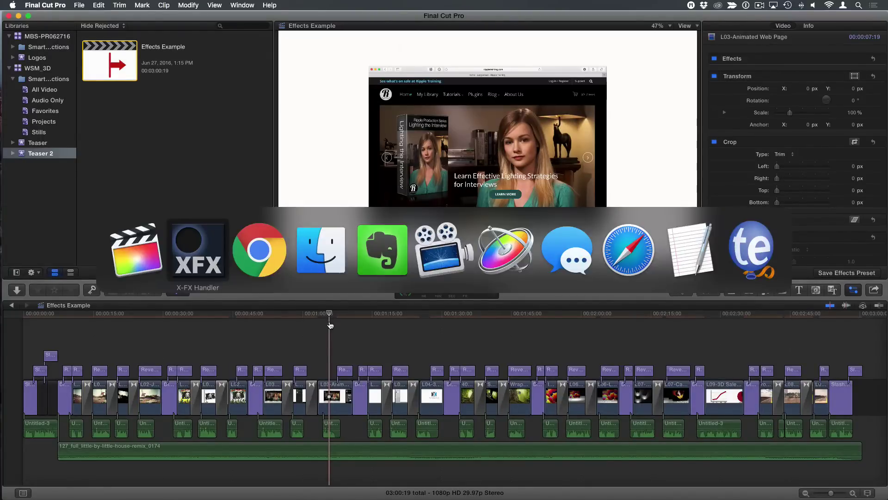
key("super+alt+h")
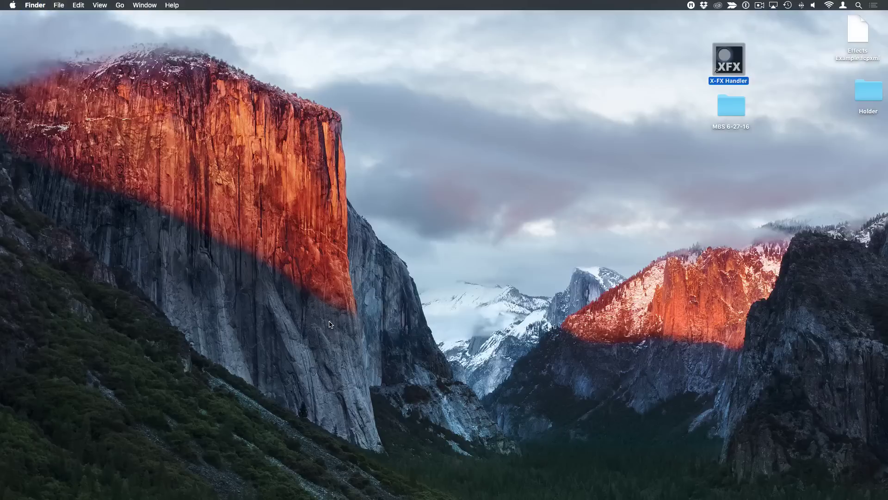
key("super+n")
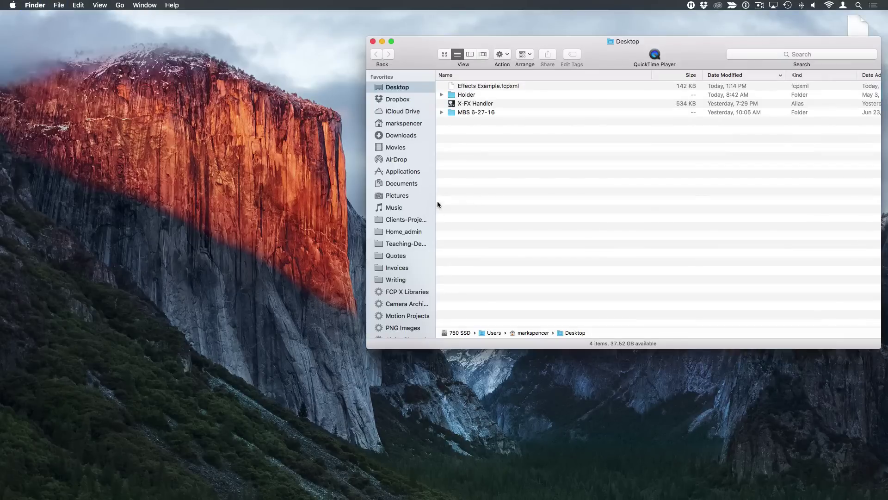
Open Movies > Motion Templates and resize and reposition the Finder window
left_click(396, 147)
left_click_drag(413, 45, 320, 51)
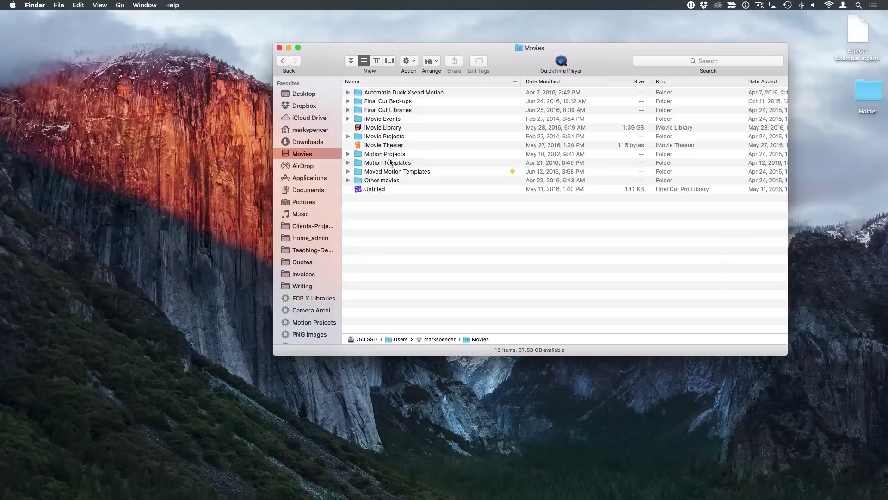
left_click(389, 163)
double_click(389, 163)
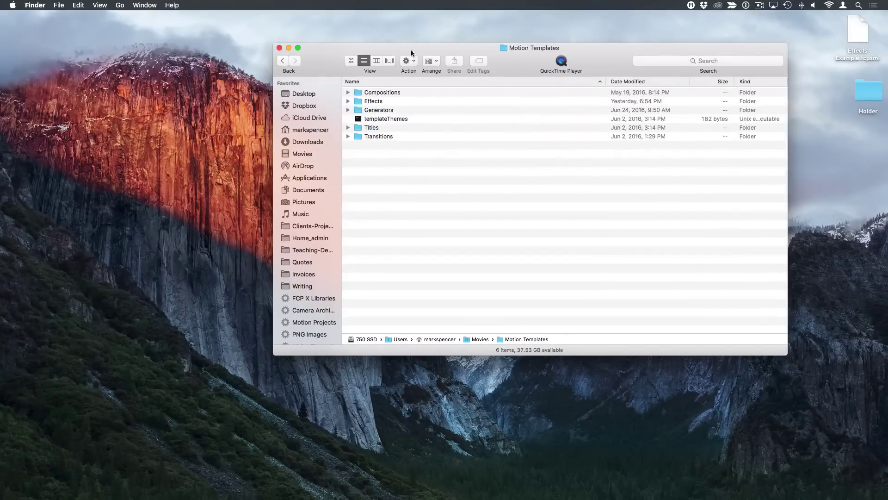
left_click_drag(410, 52, 376, 60)
left_click_drag(752, 361, 563, 333)
left_click_drag(498, 57, 591, 50)
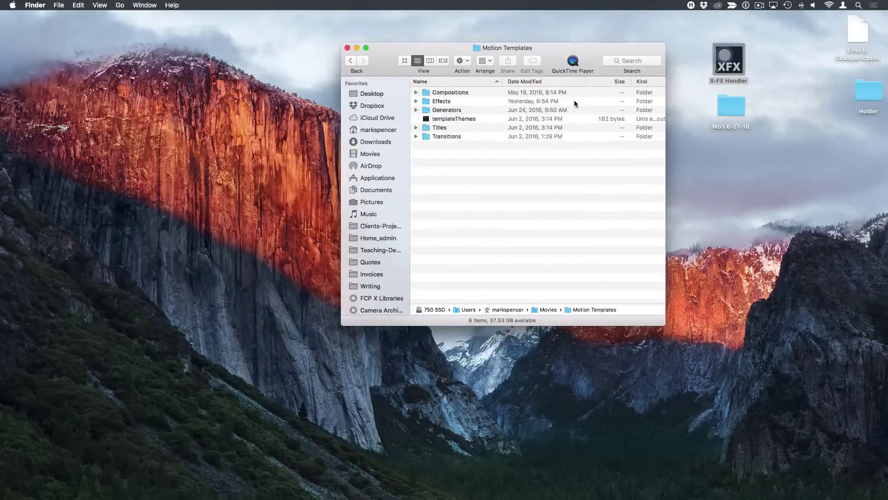
left_click(120, 6)
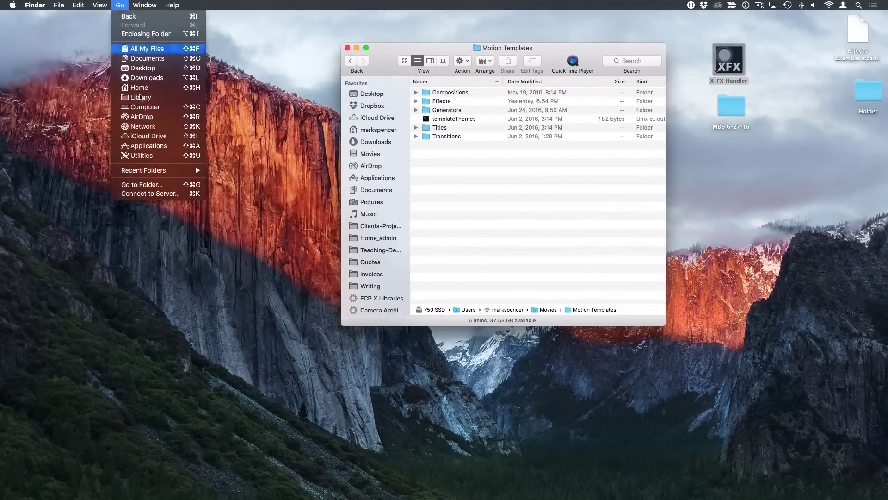
Jump to the Library folder, then up to the computer's top level
left_click(141, 97)
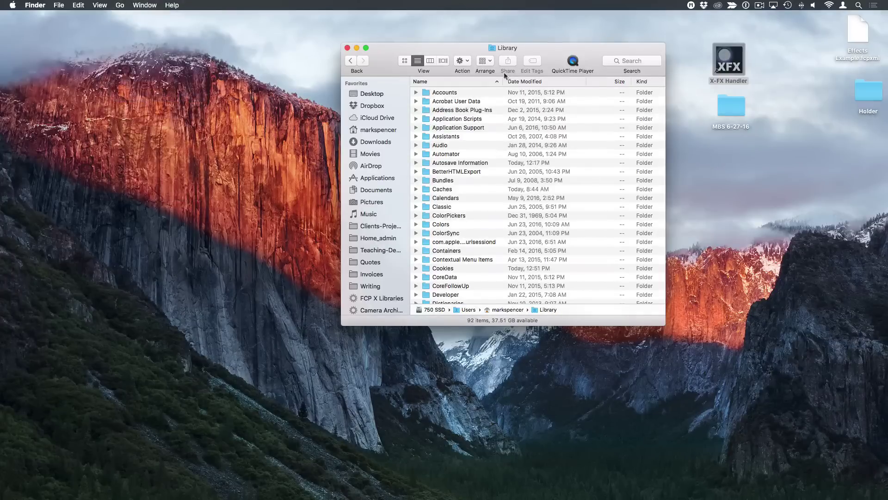
left_click(509, 48, "super")
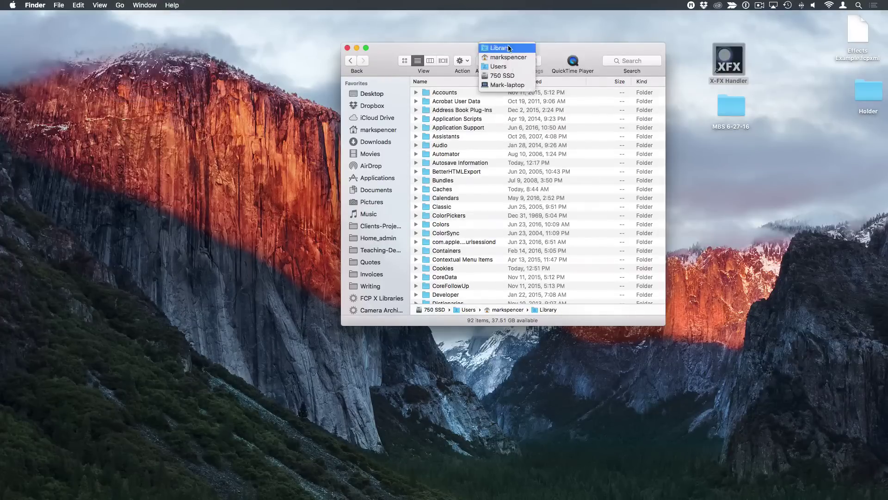
left_click(510, 88)
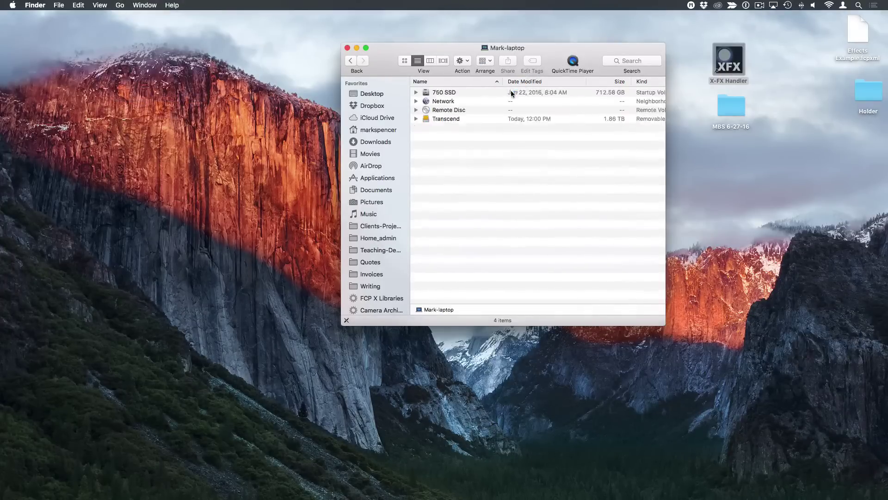
Open 750 SSD > Library > Application Support > Final Cut Pro and expand Templates
left_click(447, 95)
double_click(447, 95)
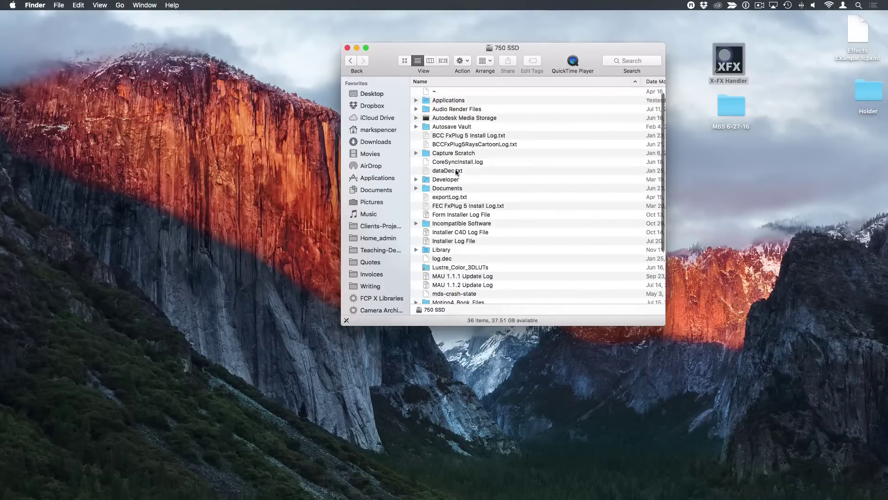
double_click(446, 251)
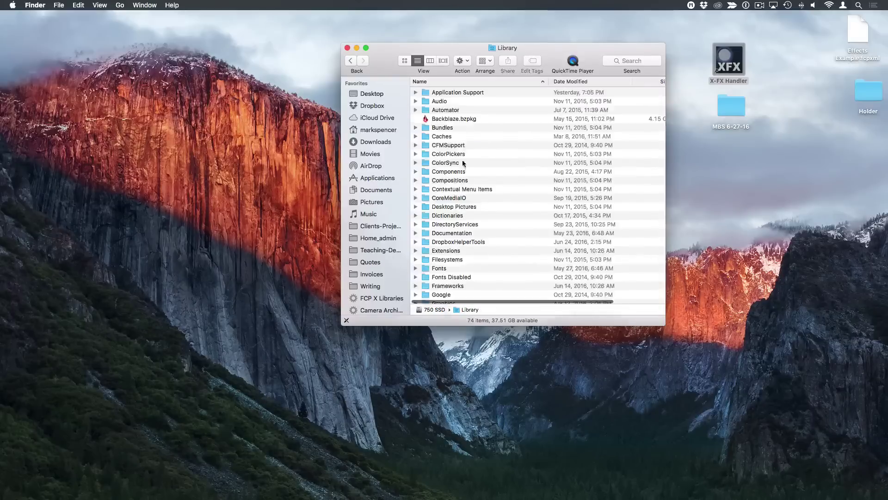
double_click(447, 94)
scroll(464, 194, "down", 8)
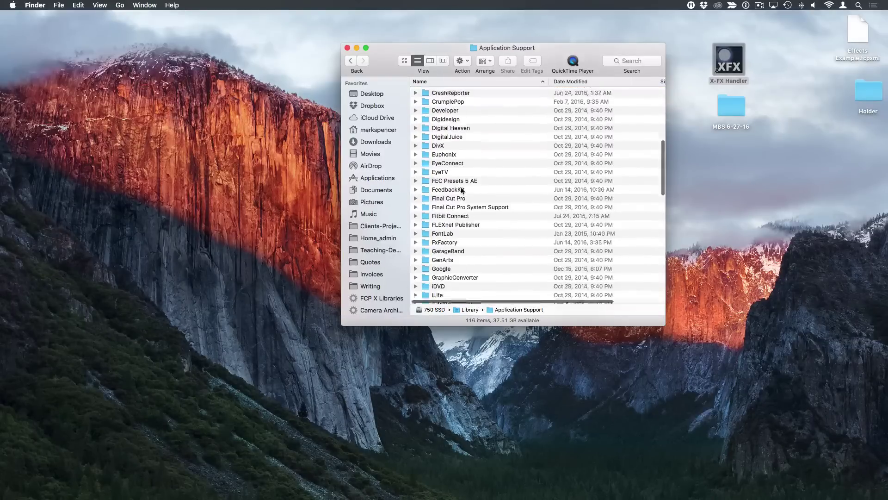
double_click(447, 194)
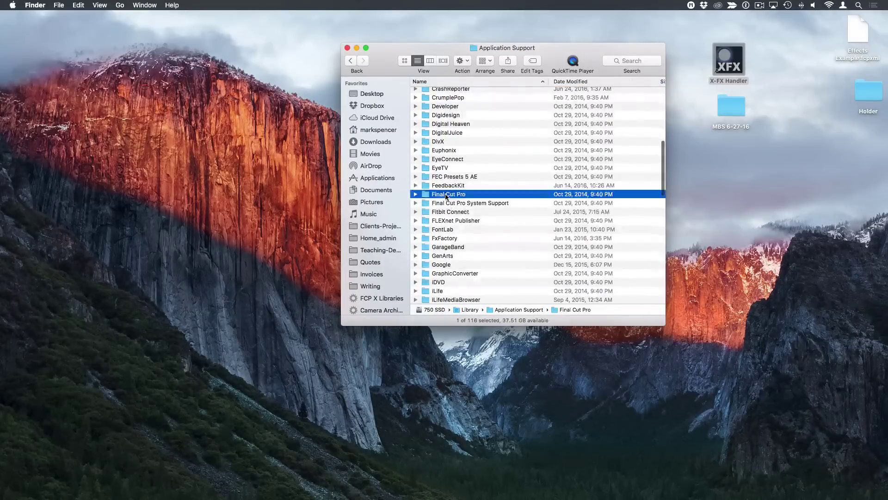
left_click(416, 101)
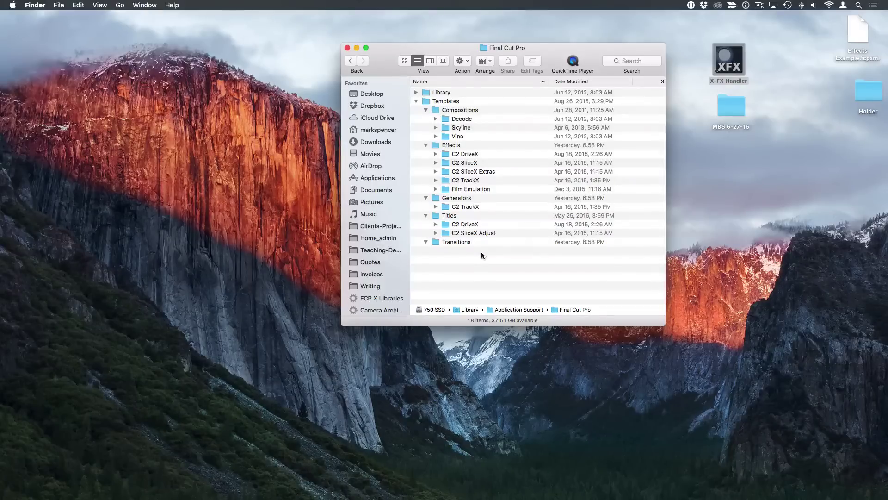
Close the Finder window showing the Final Cut Pro Templates folder
left_click(348, 48)
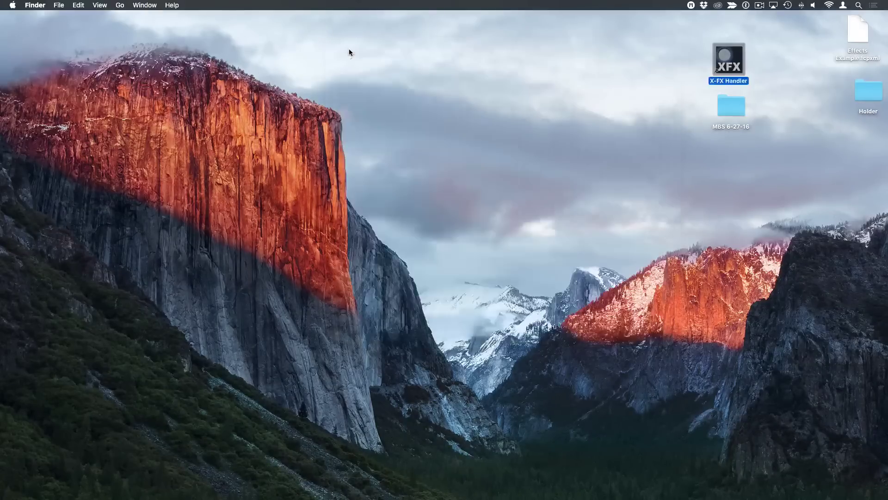